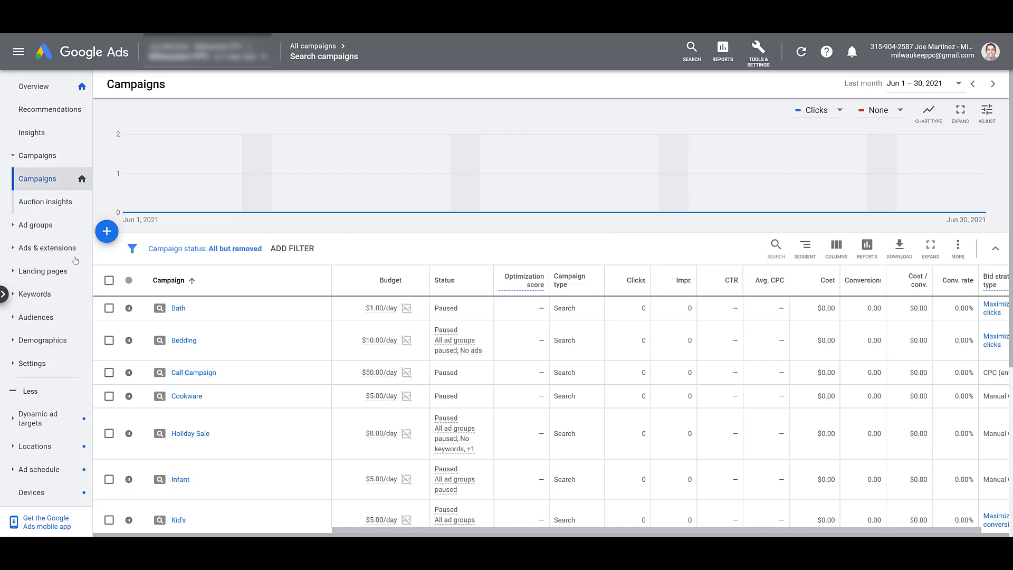
Step: Go to the account's Ads & extensions > Extensions page and start adding a new extension
left_click(57, 248)
left_click(62, 272)
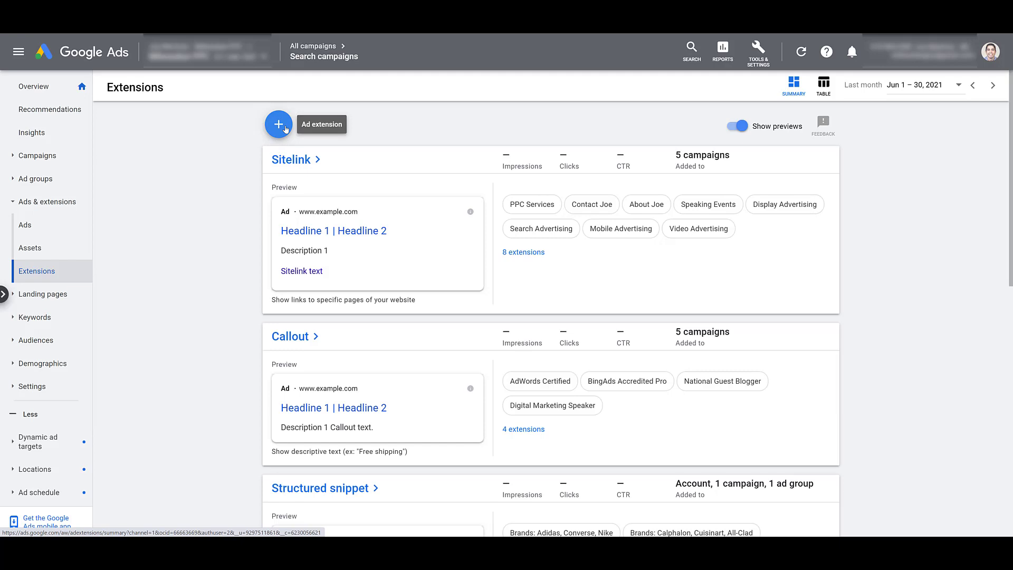
left_click(279, 125)
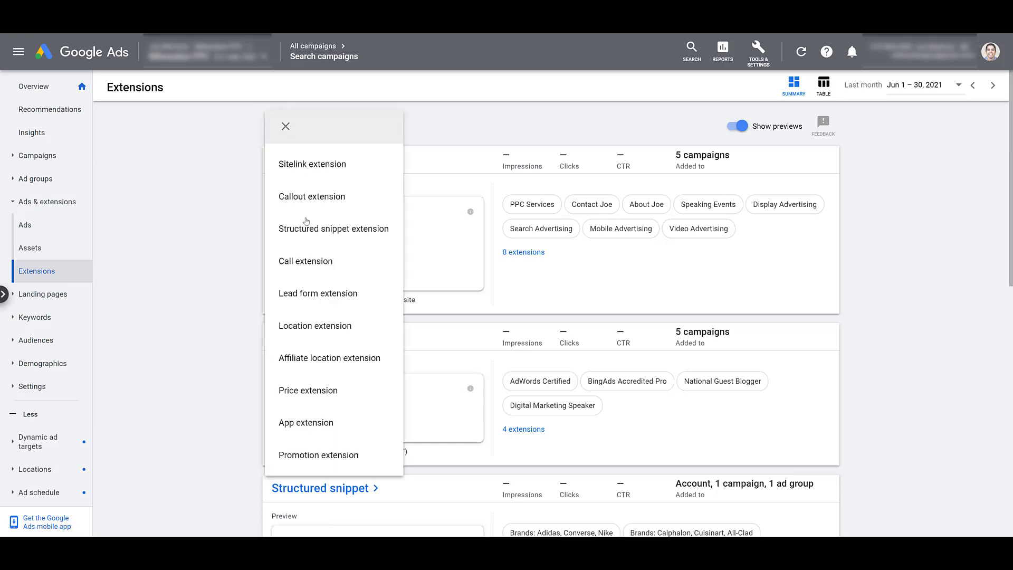
left_click(372, 456)
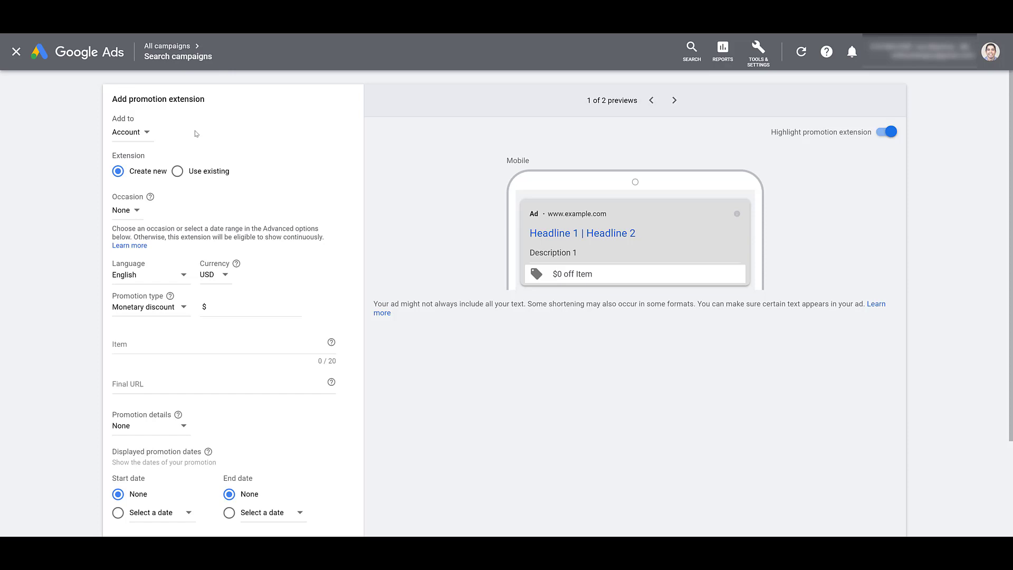
left_click(142, 136)
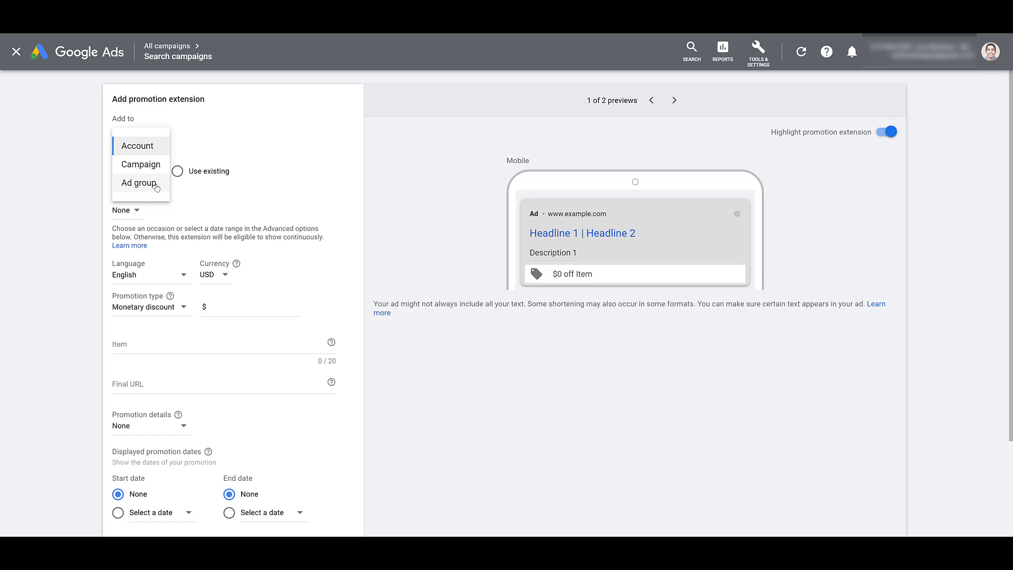
left_click(153, 149)
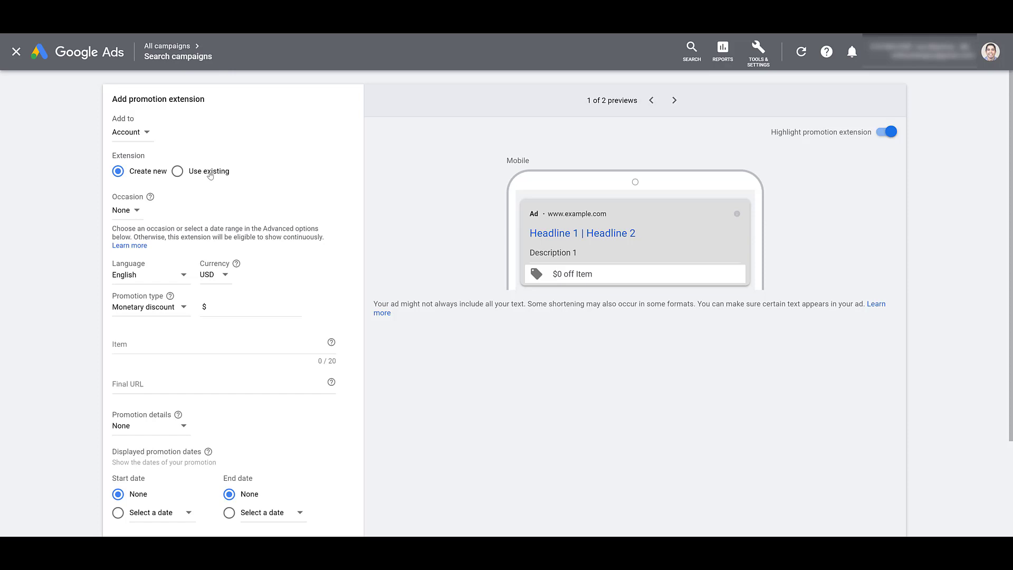
left_click(135, 211)
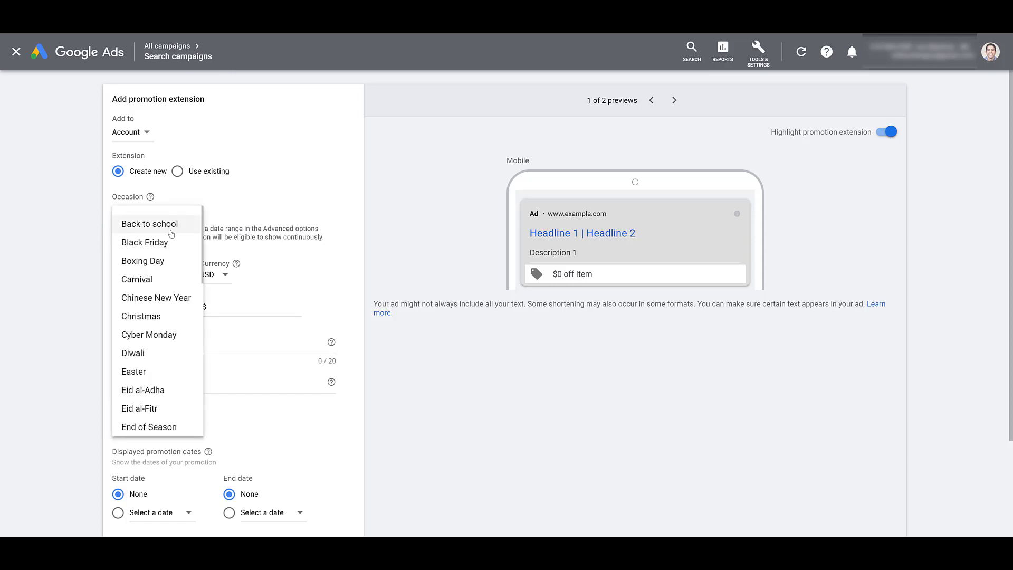
scroll(169, 232, "down", 1)
scroll(170, 235, "down", 2)
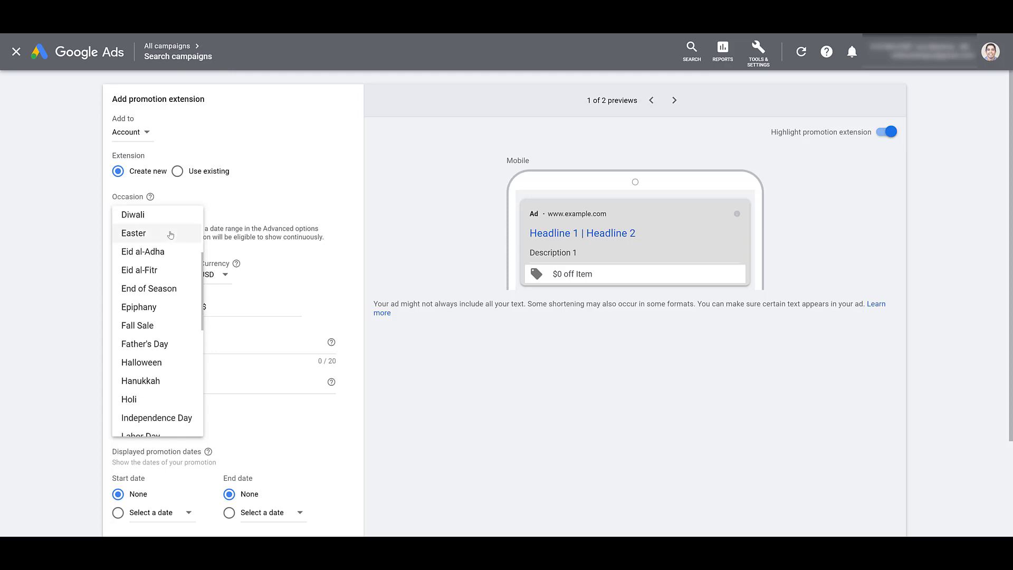
scroll(169, 235, "down", 5)
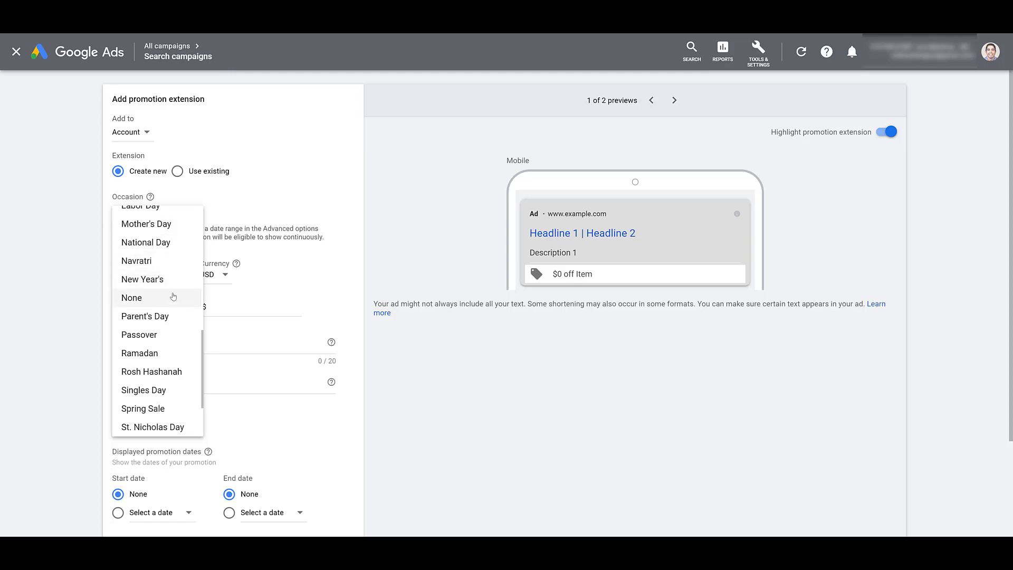
left_click(173, 300)
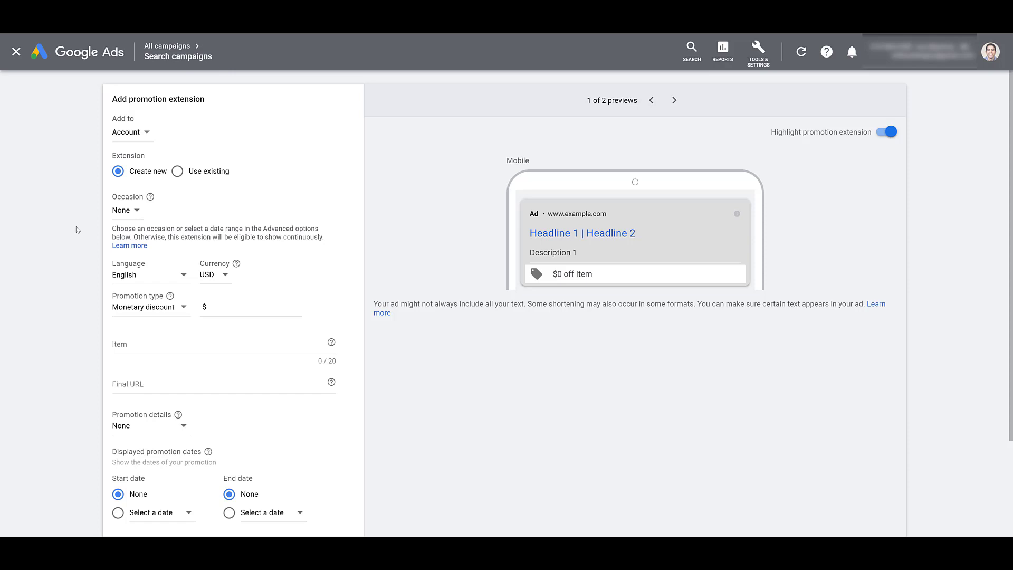
left_click(161, 277)
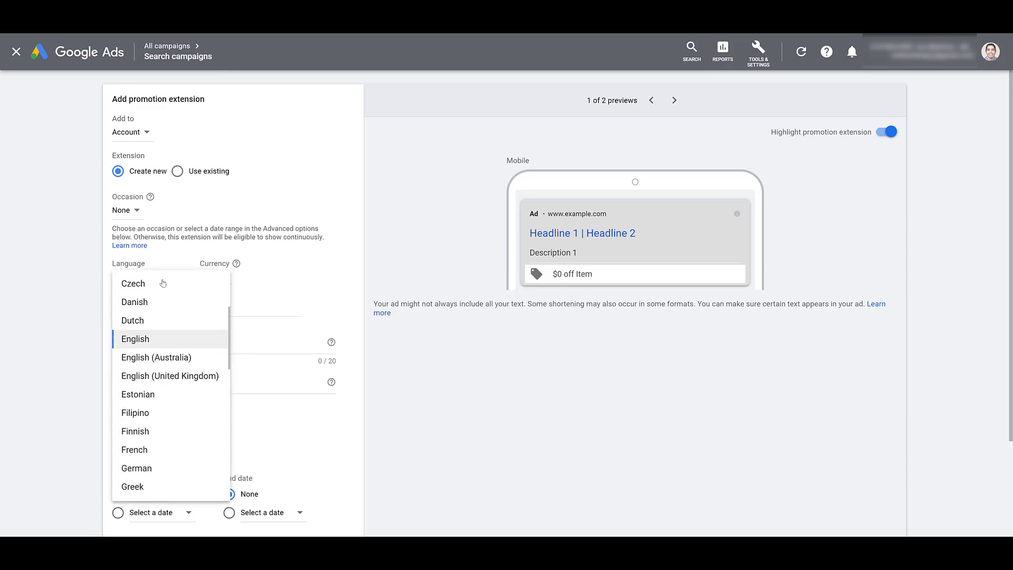
scroll(162, 283, "down", 9)
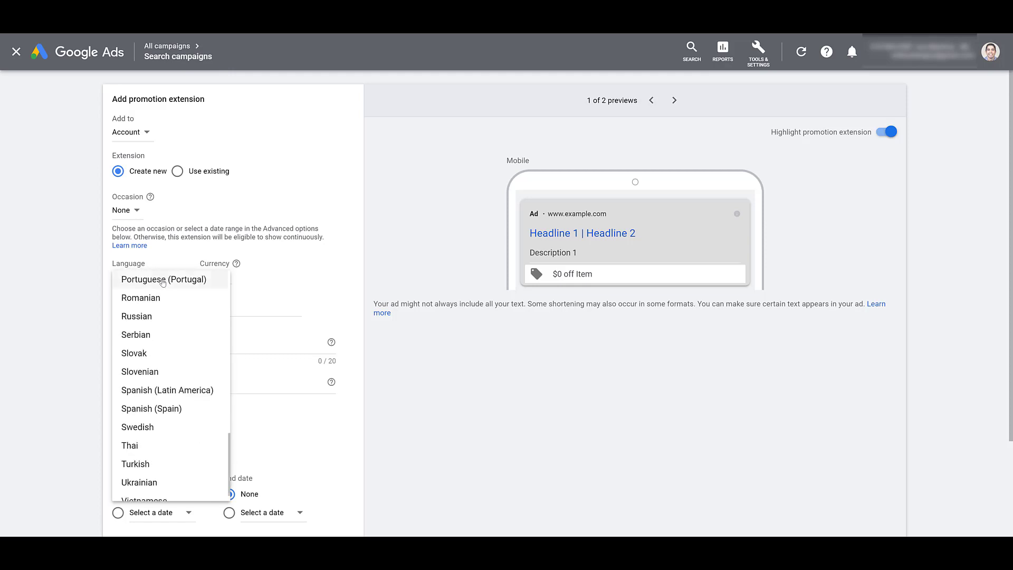
scroll(161, 284, "down", 1)
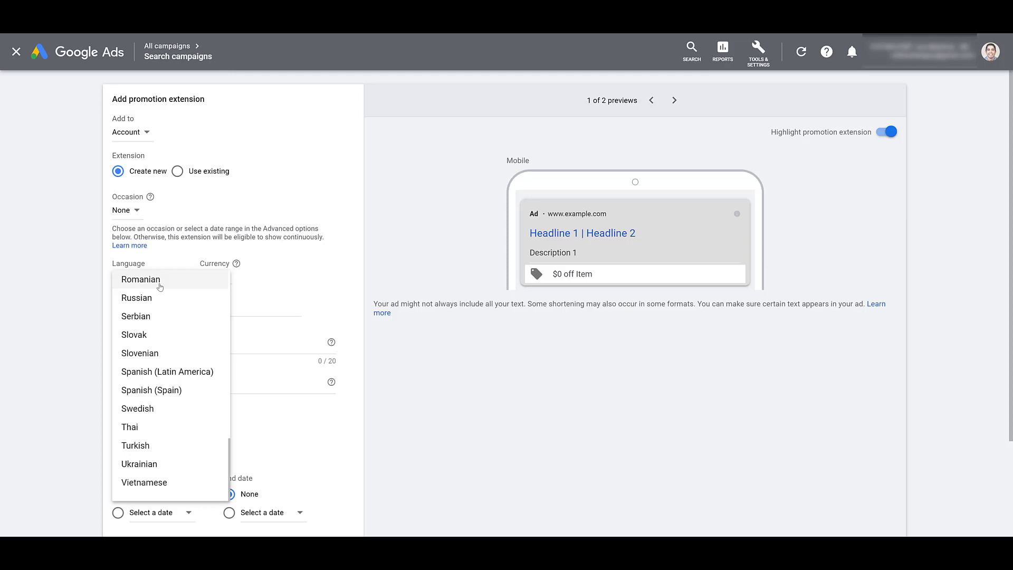
left_click(243, 270)
left_click(224, 276)
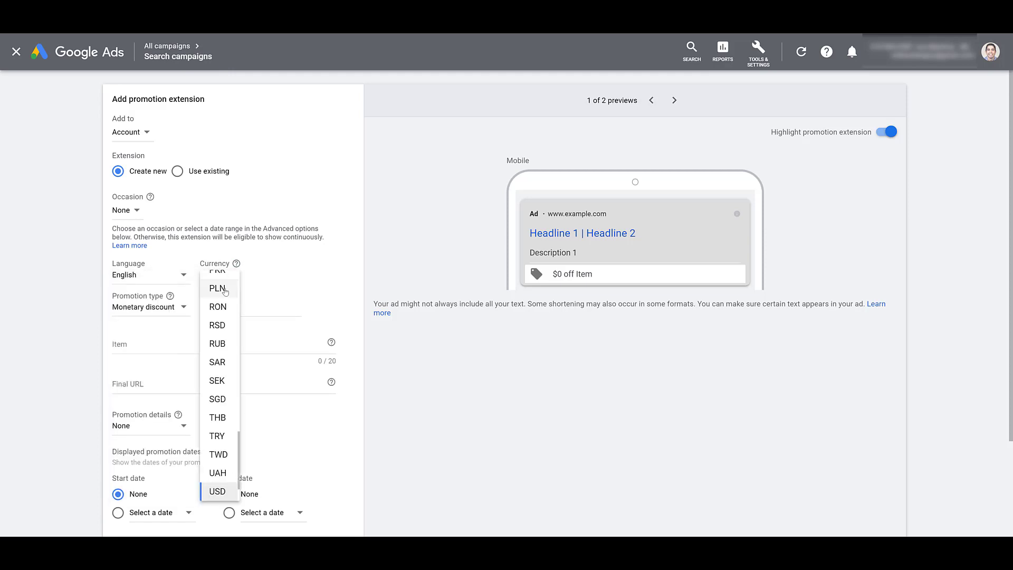
scroll(224, 296, "up", 5)
scroll(225, 291, "up", 8)
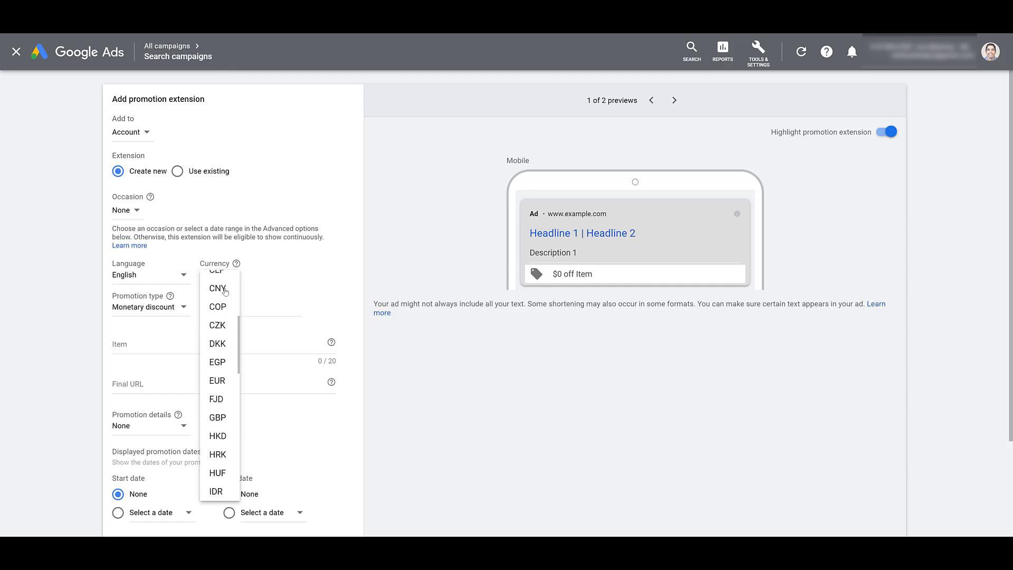
left_click(268, 279)
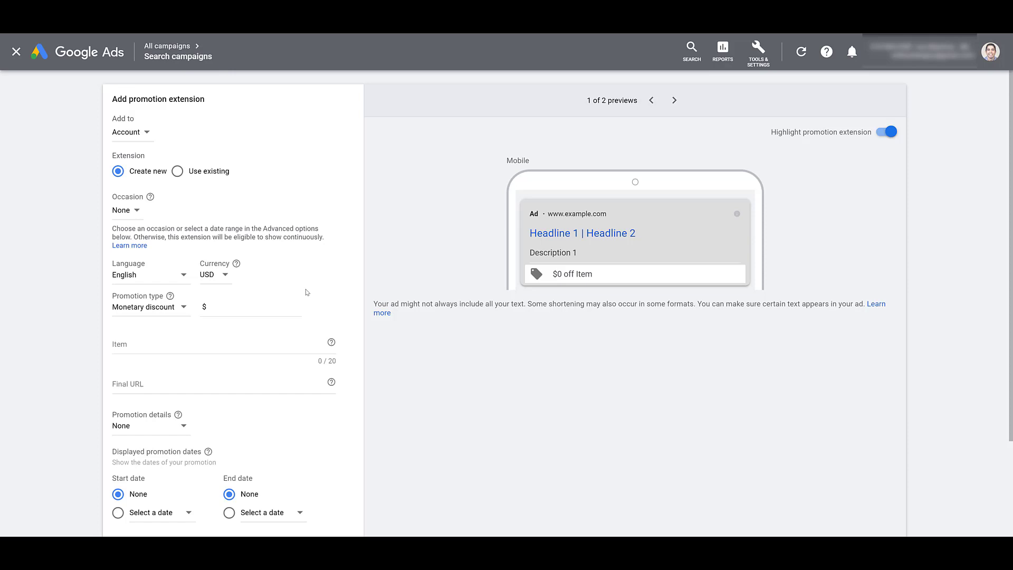
Step: Set the promotion type to Monetary discount with an amount of 50
left_click(175, 309)
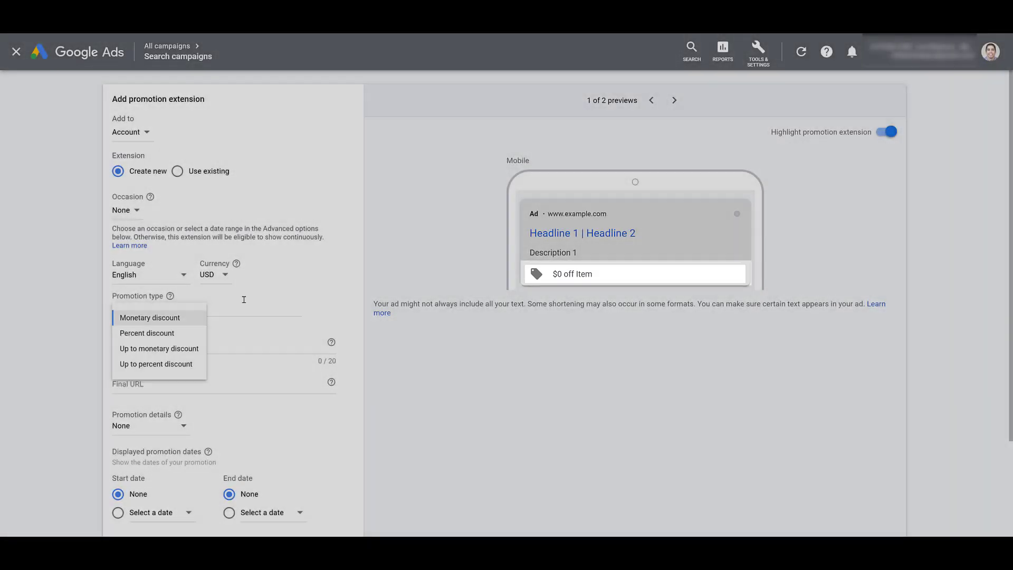
left_click(176, 313)
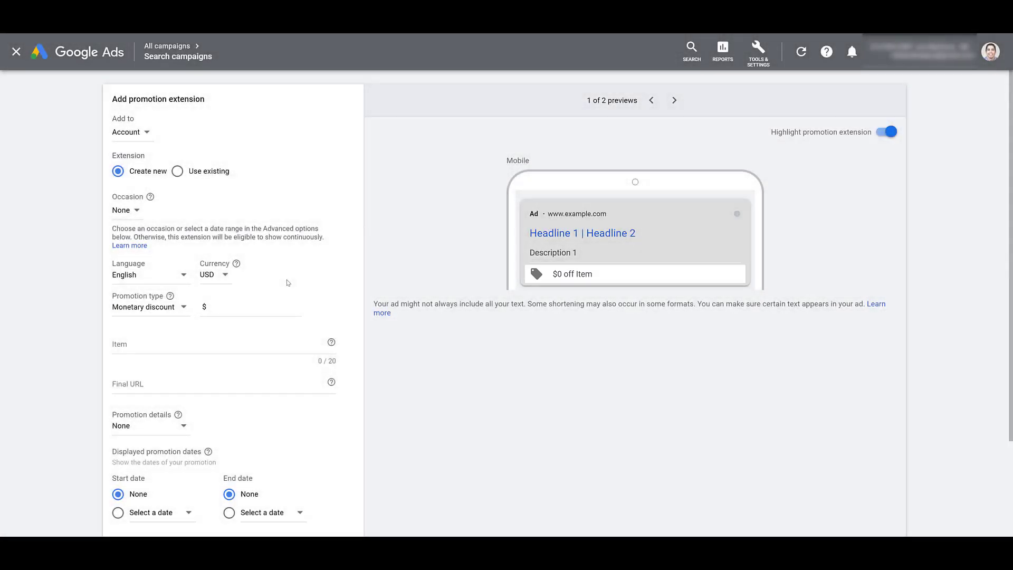
left_click(269, 305)
type("50")
Step: Switch the promotion type to Percent discount at 25%
left_click(157, 310)
left_click(169, 341)
left_click(242, 309)
type("25")
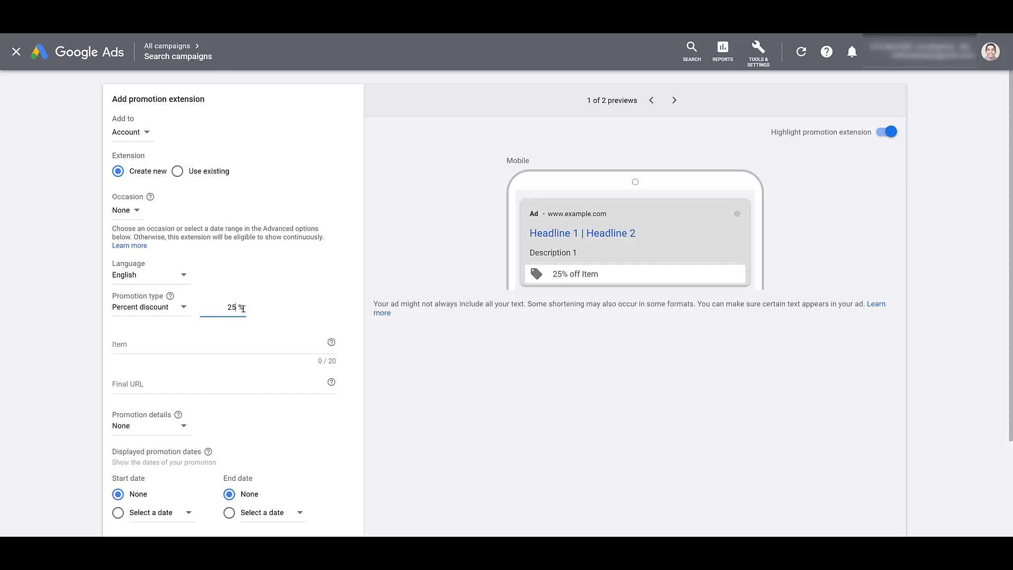
Step: Change the promotion type to Up to monetary discount, then to Up to percent discount
left_click(170, 307)
left_click(158, 358)
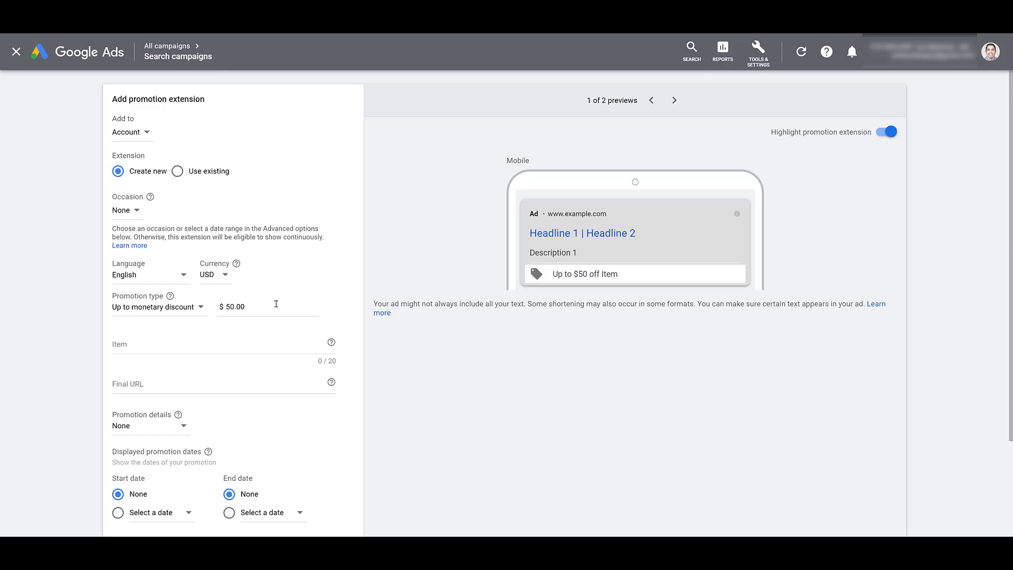
left_click(193, 309)
left_click(189, 378)
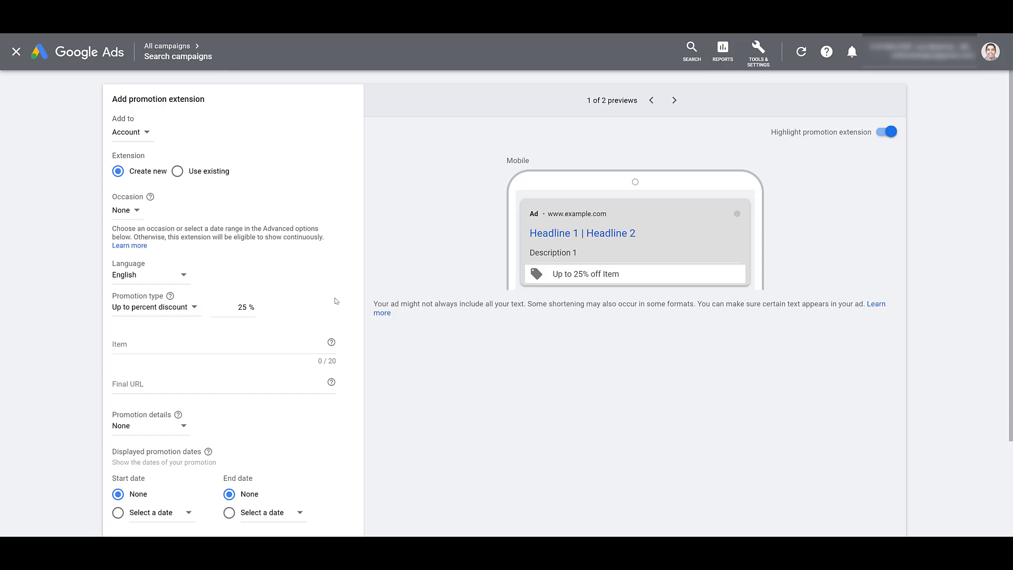
Step: Enter 'all cookware' as the item and paste website.com/cookware as the final URL
left_click(269, 345)
type("all cookware")
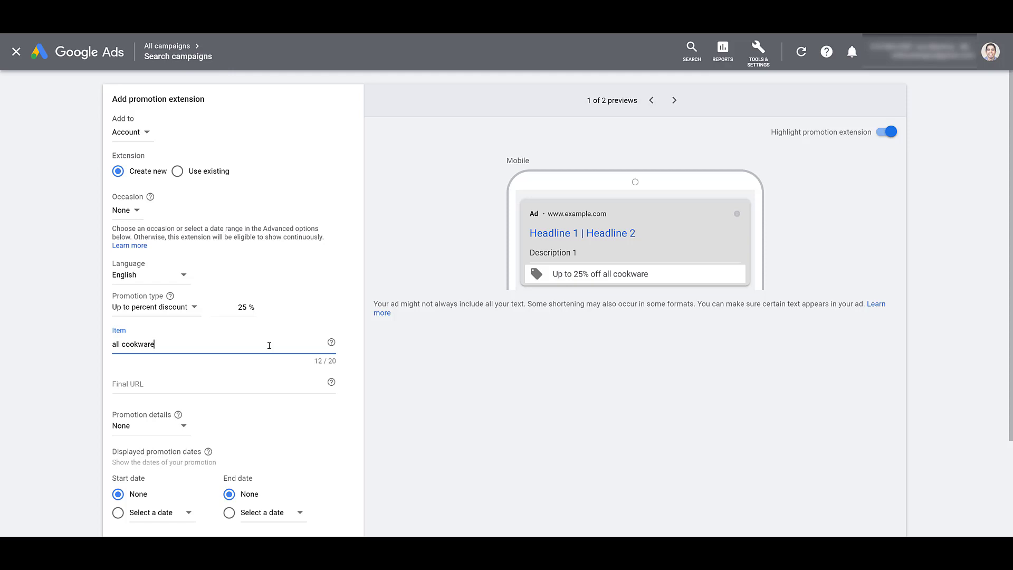
left_click(220, 388)
type("website.com/cookware")
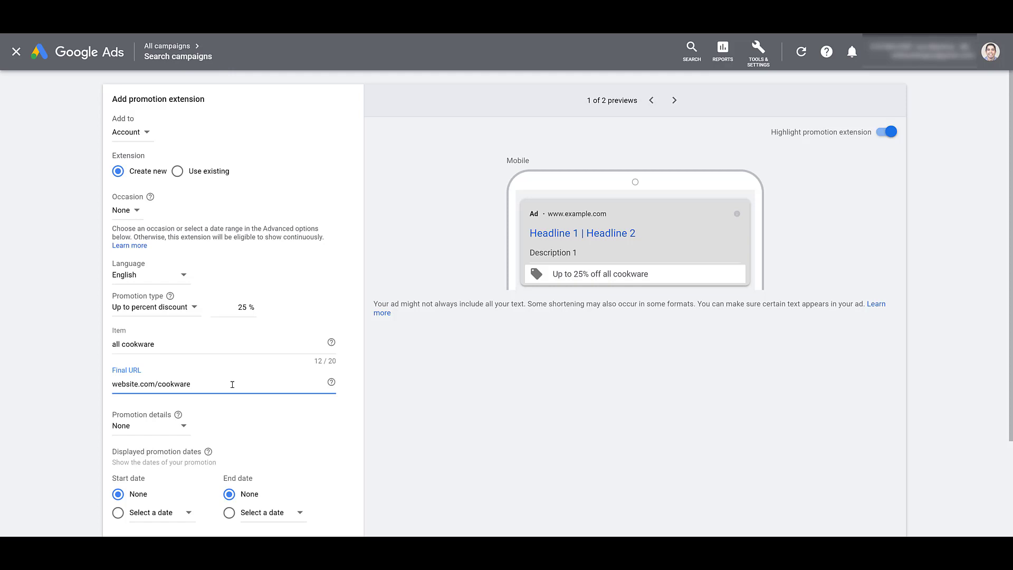
Step: Set Promotion details to On orders over with a $400 minimum
scroll(232, 384, "down", 2)
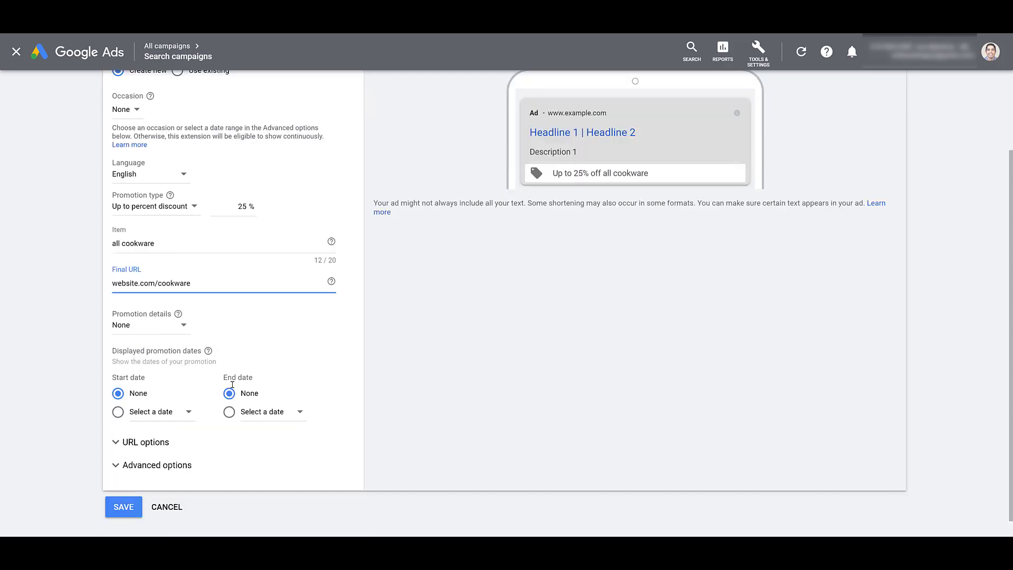
left_click(179, 327)
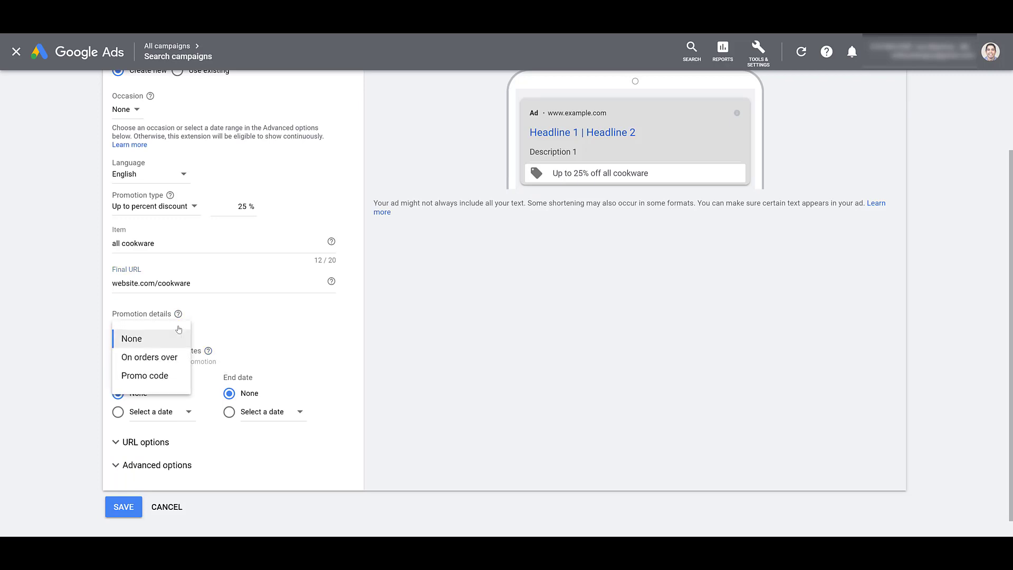
left_click(158, 359)
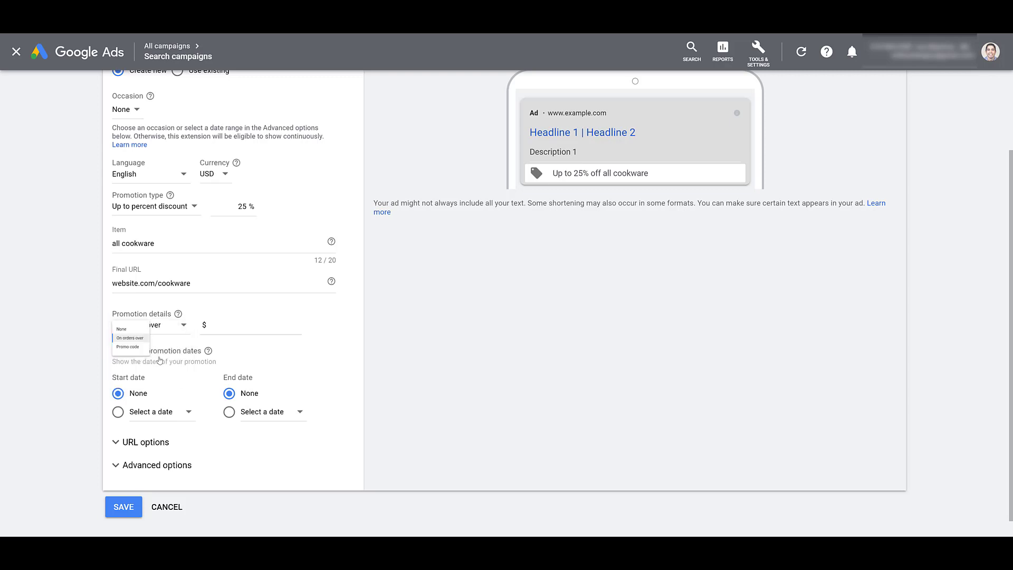
left_click(223, 327)
type("400")
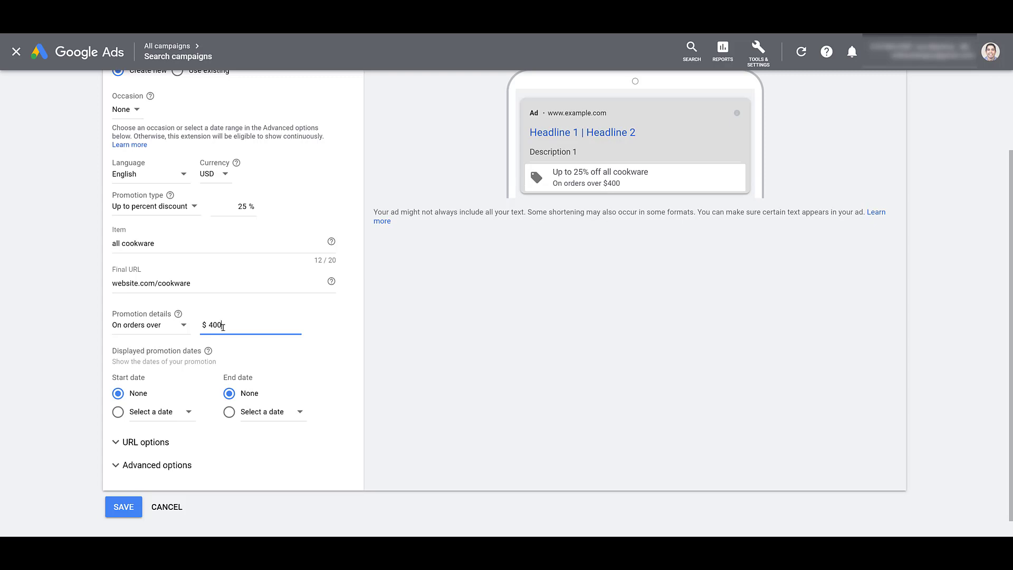
Step: Switch Promotion details to Promo code and enter 25OFF
left_click(160, 330)
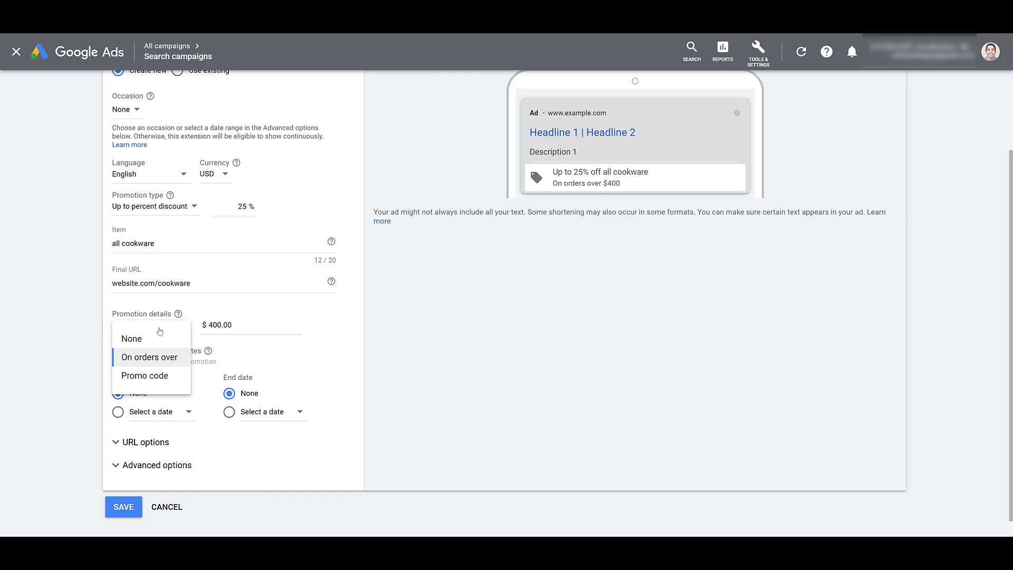
left_click(151, 375)
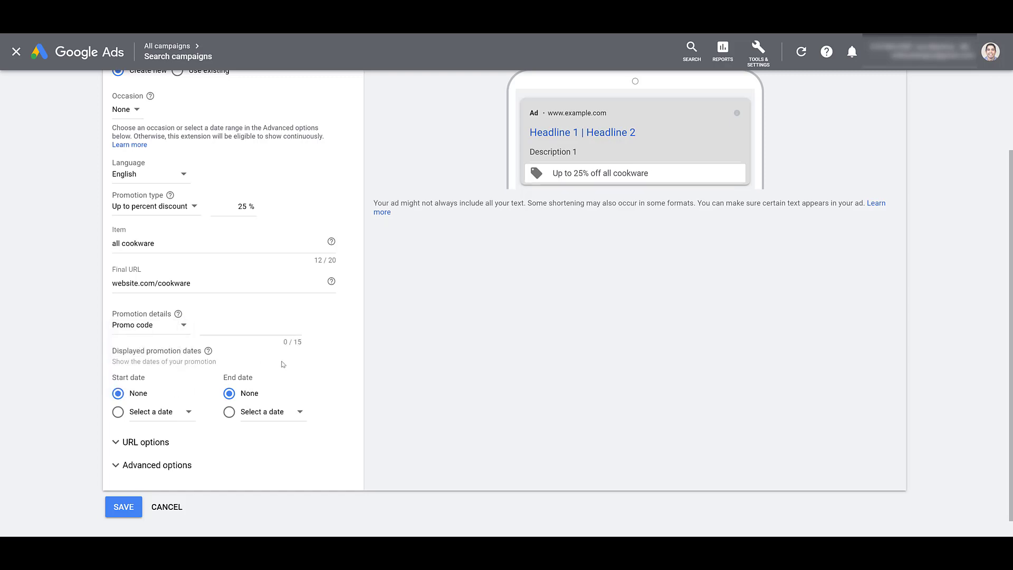
left_click(266, 328)
type("25OFF")
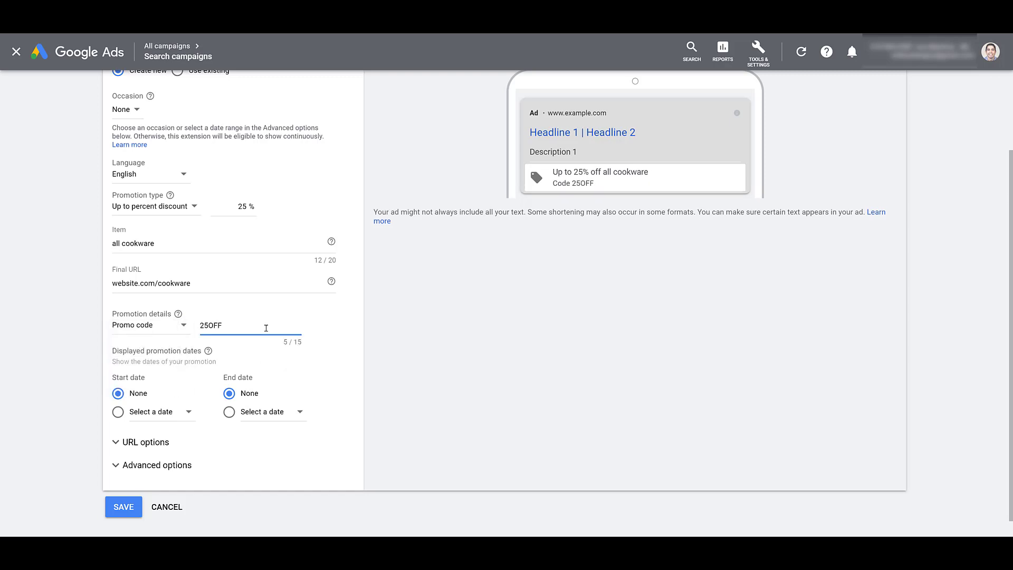
left_click(315, 343)
left_click(153, 209)
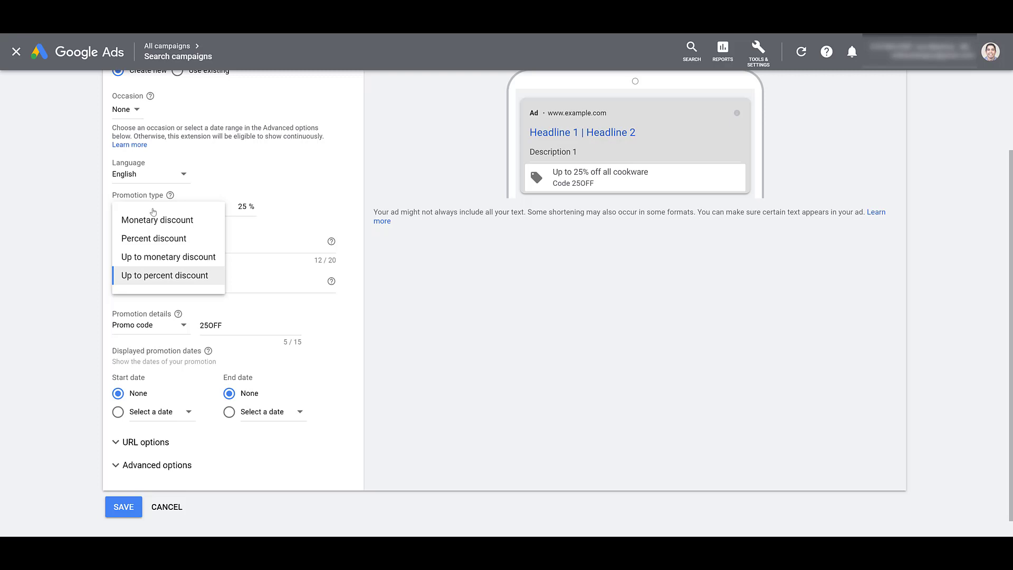
left_click(334, 336)
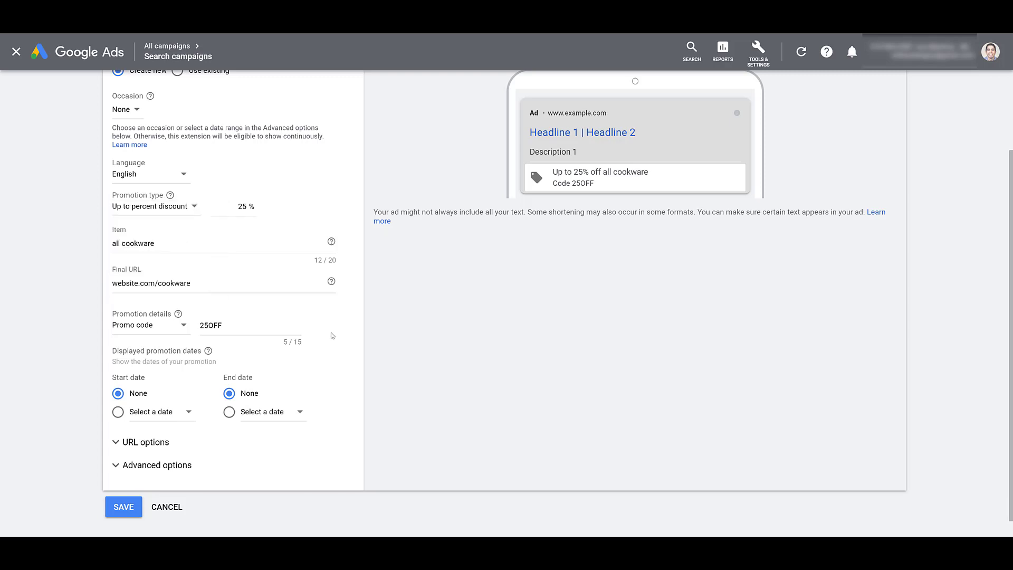
left_click(181, 331)
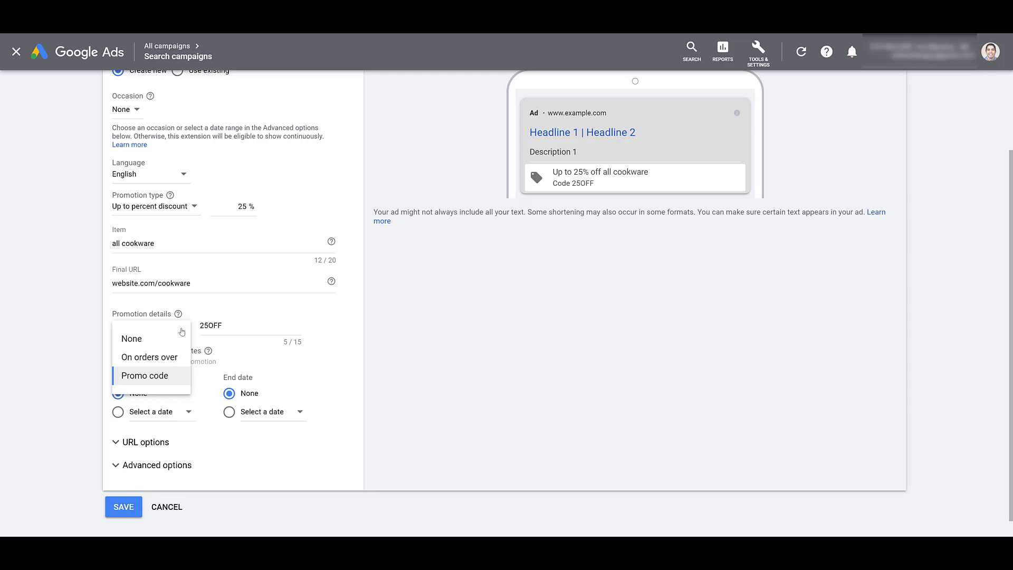
Step: Close the Promotion details list keeping Promo code and expand Advanced options
left_click(313, 381)
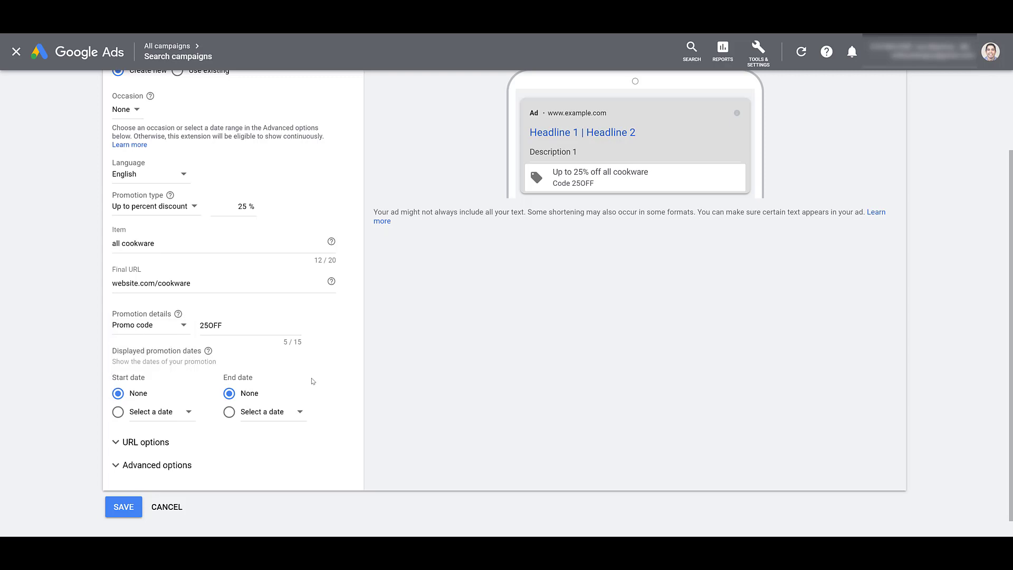
left_click(178, 475)
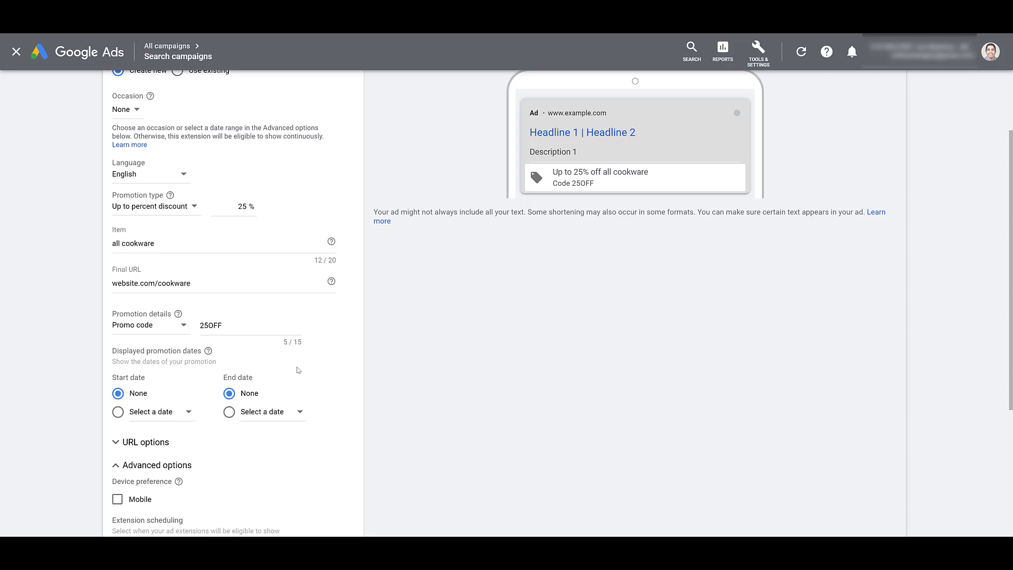
Step: Set the displayed promotion dates to start Jul 25, 2021 and end Jul 31, 2021
left_click(286, 413)
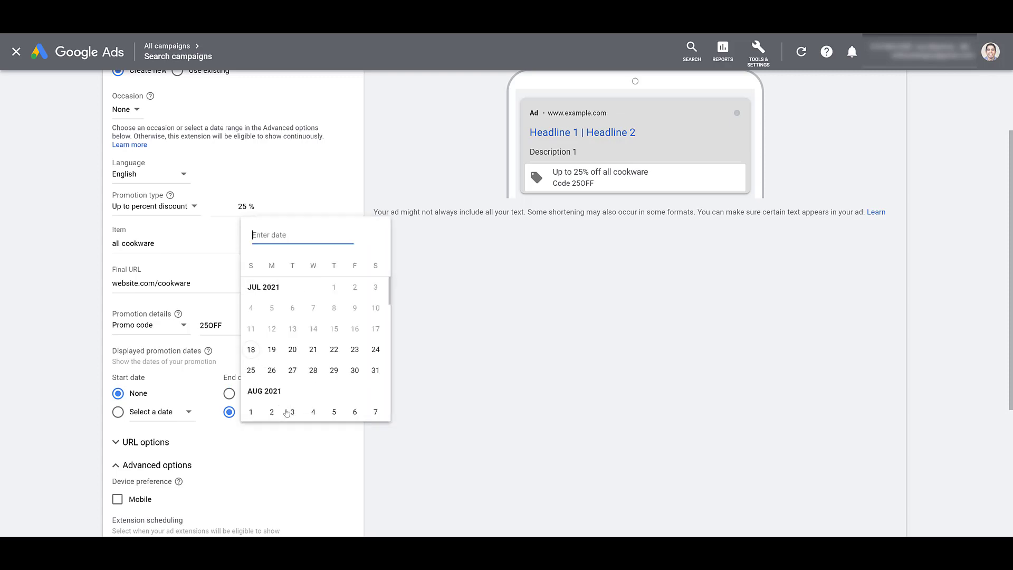
left_click(375, 371)
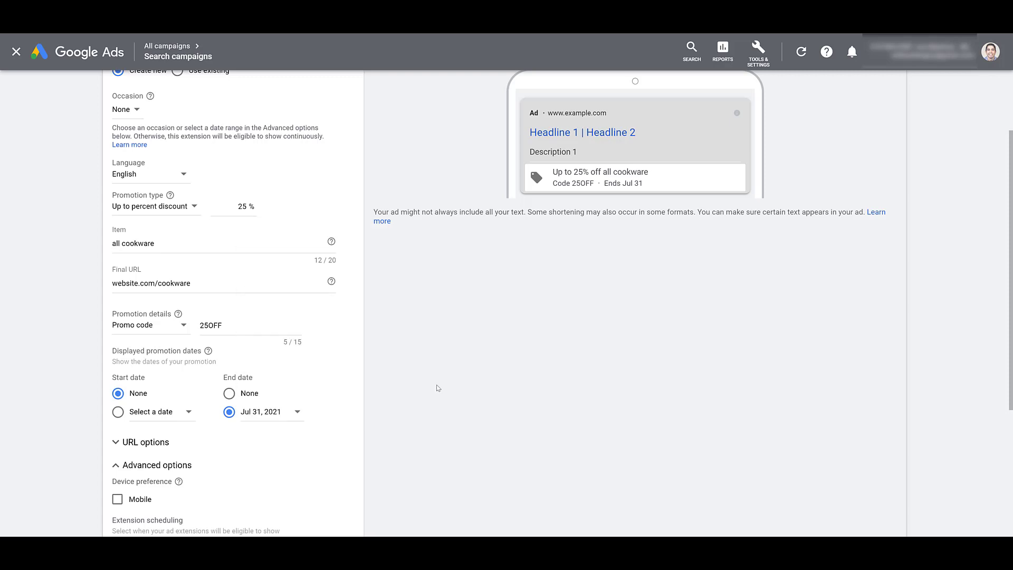
left_click(181, 416)
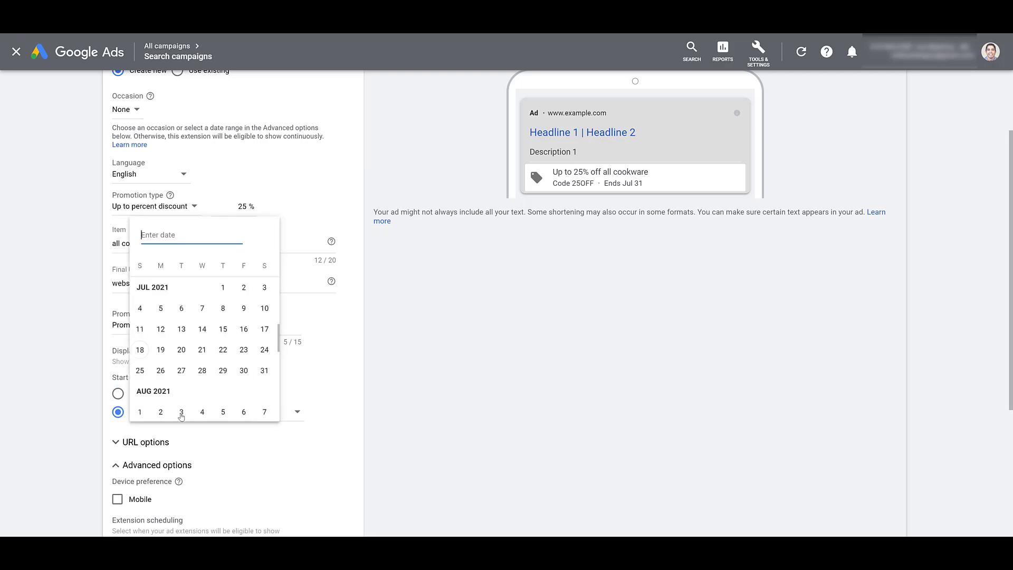
left_click(139, 371)
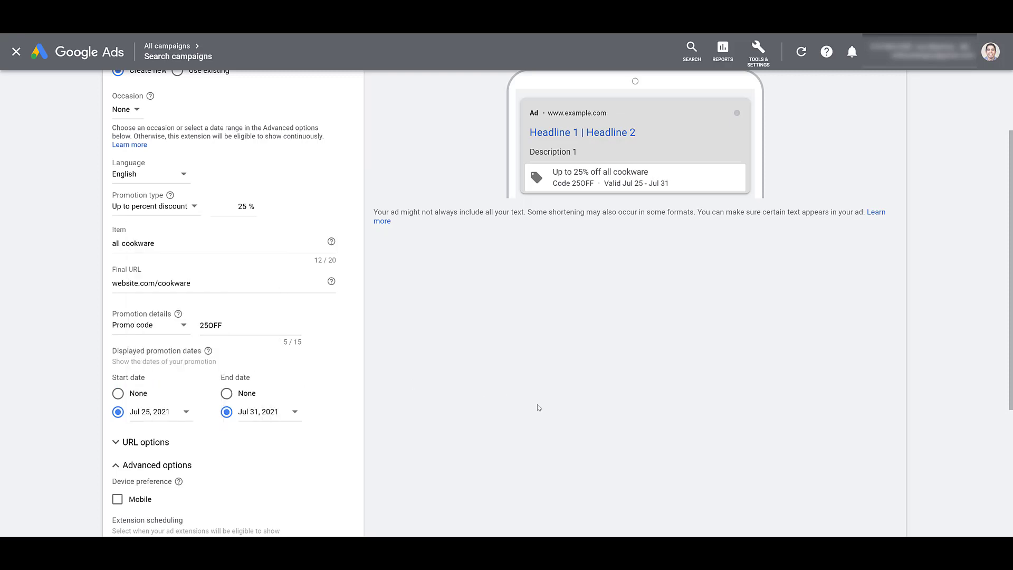
left_click(185, 418)
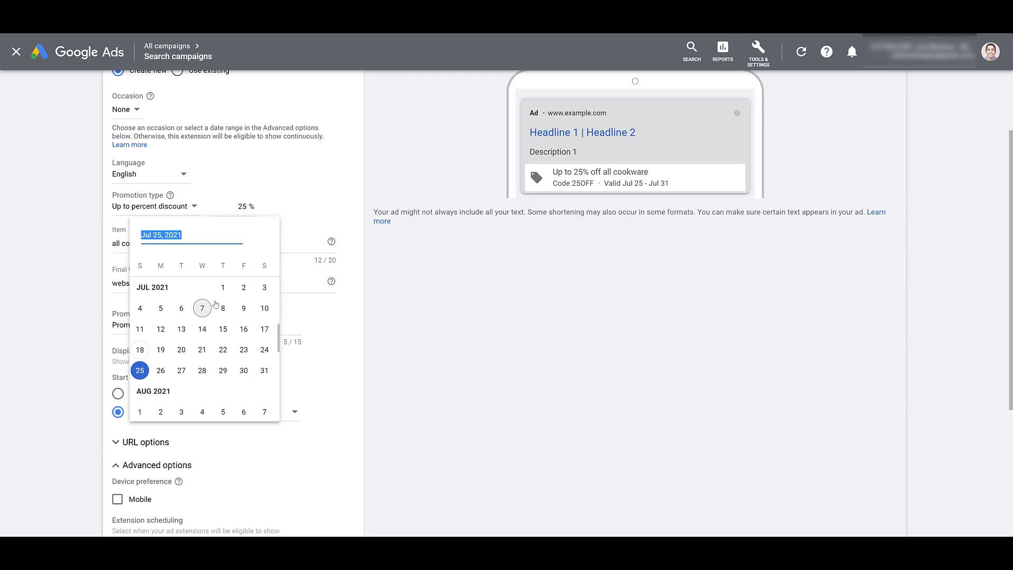
left_click(265, 370)
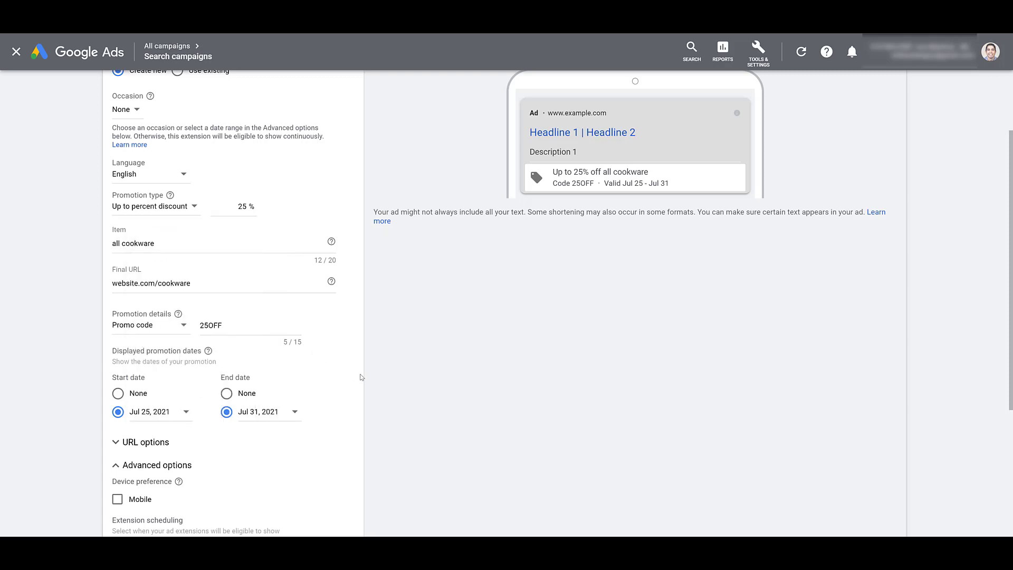
Step: Schedule the extension from Jul 25 to Jul 31, 2021, keeping All days
scroll(360, 377, "down", 4)
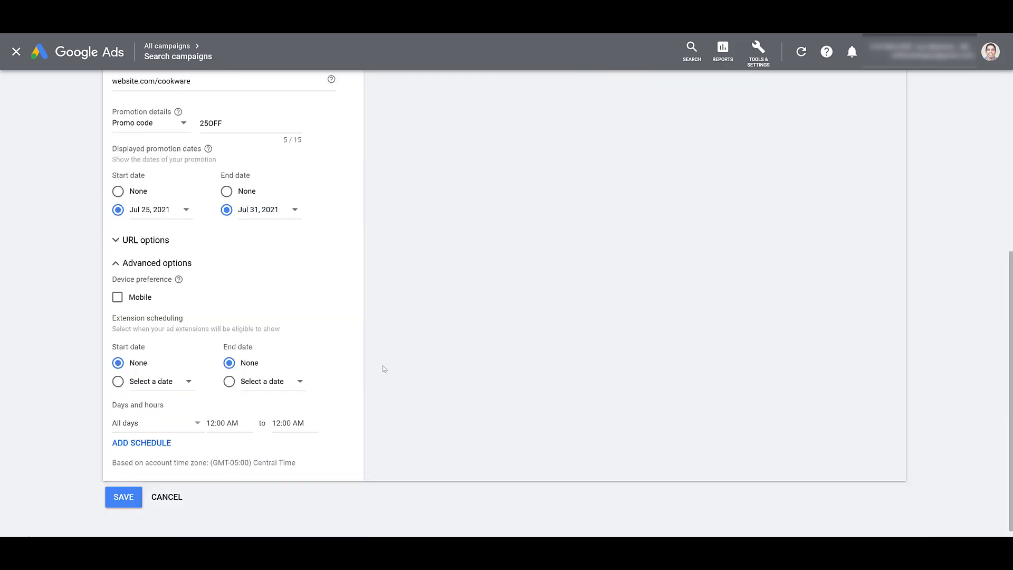
left_click(181, 384)
left_click(141, 339)
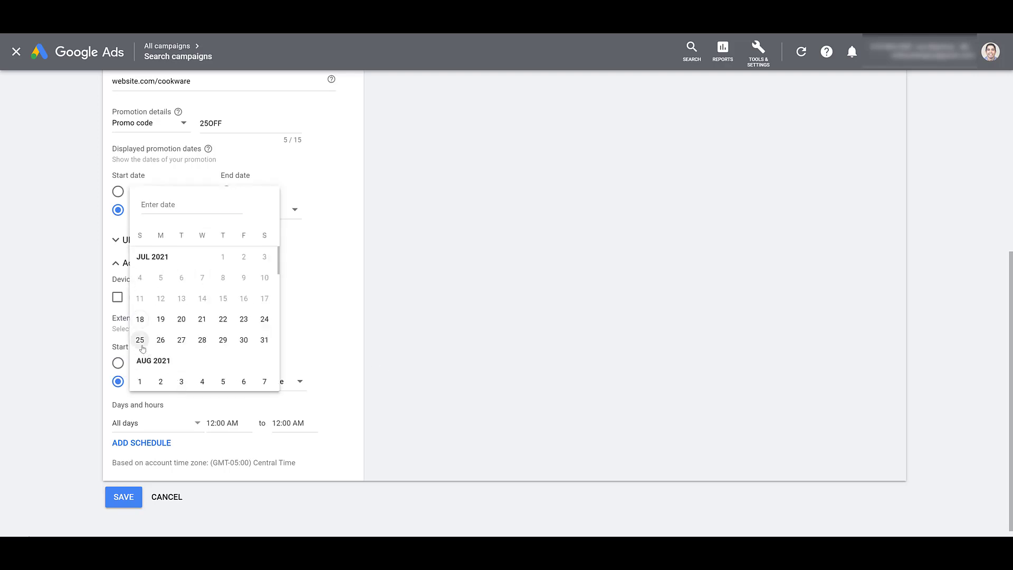
left_click(278, 385)
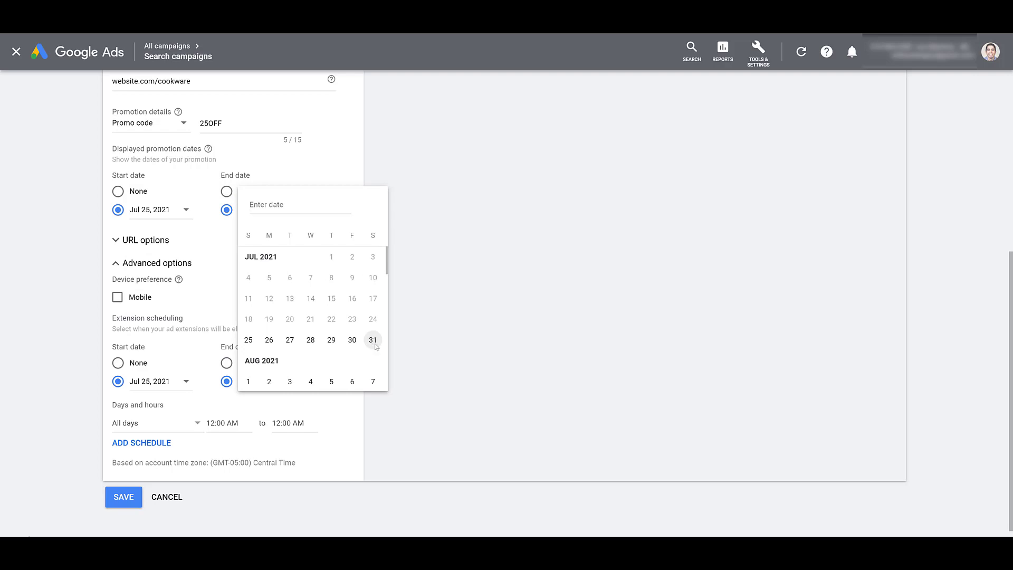
left_click(372, 343)
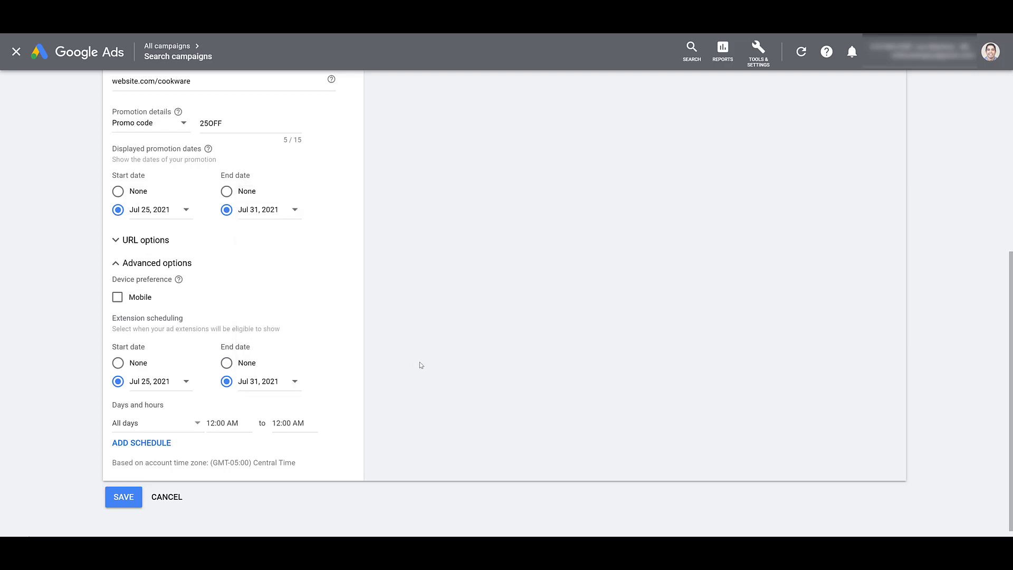
left_click(180, 425)
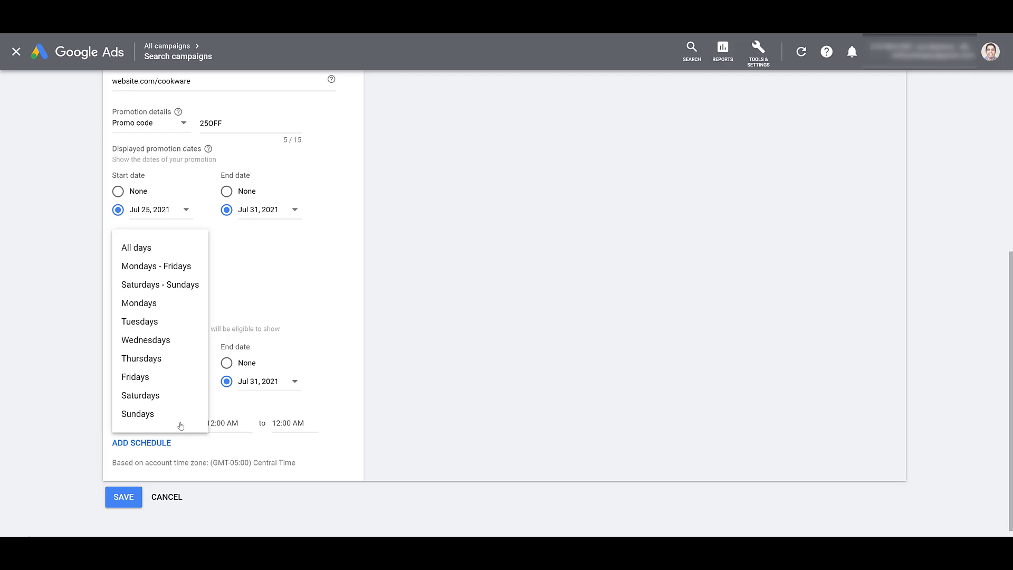
left_click(380, 397)
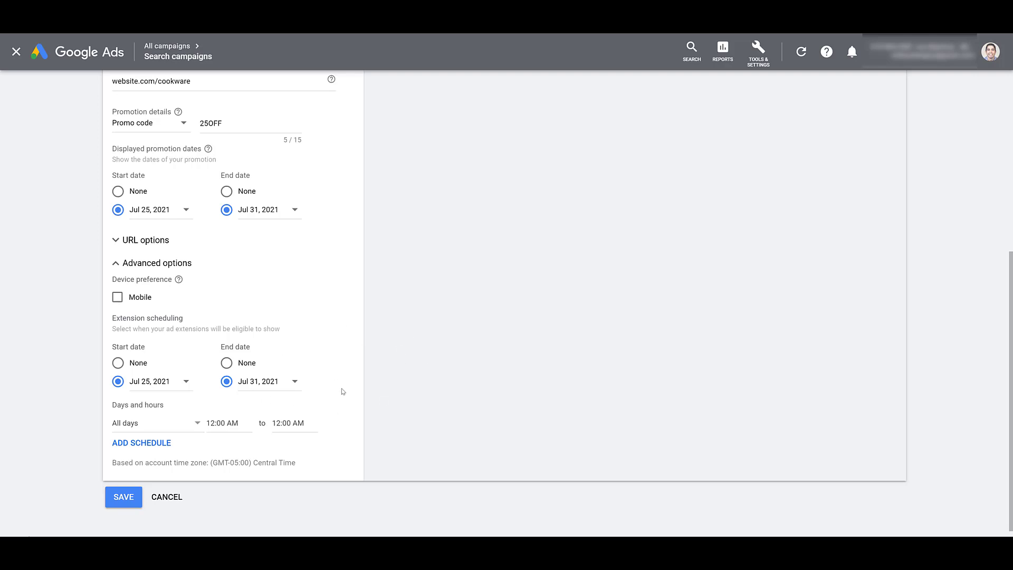
scroll(534, 369, "up", 6)
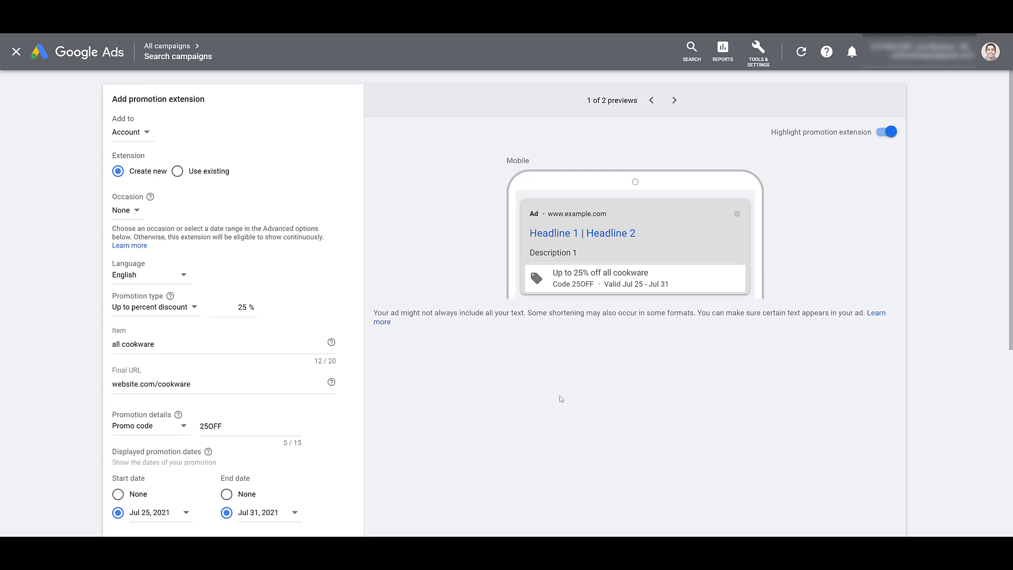
scroll(561, 399, "down", 6)
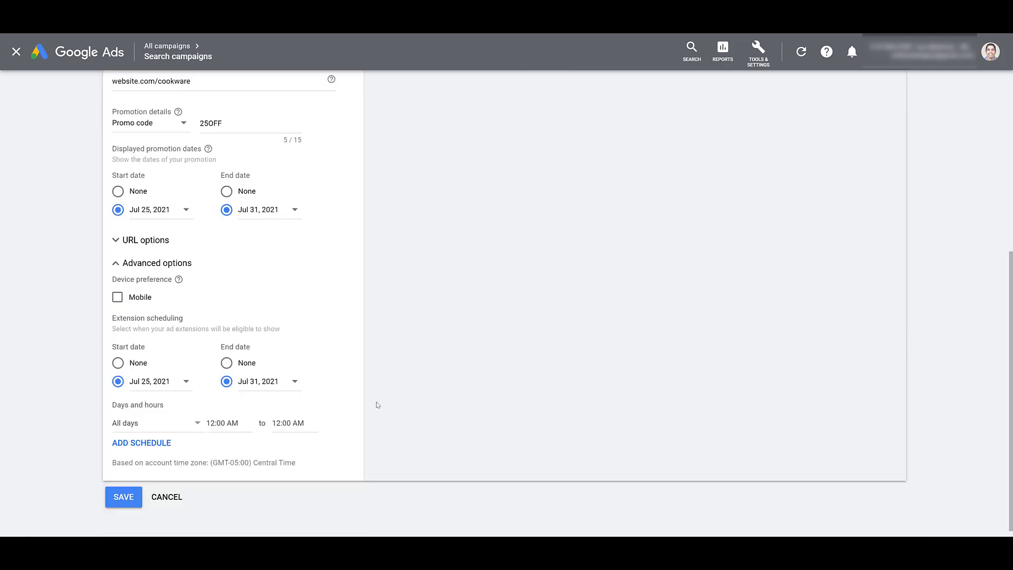
Step: Save the new promotion extension and scroll down the Extensions page
left_click(121, 497)
scroll(236, 364, "down", 10)
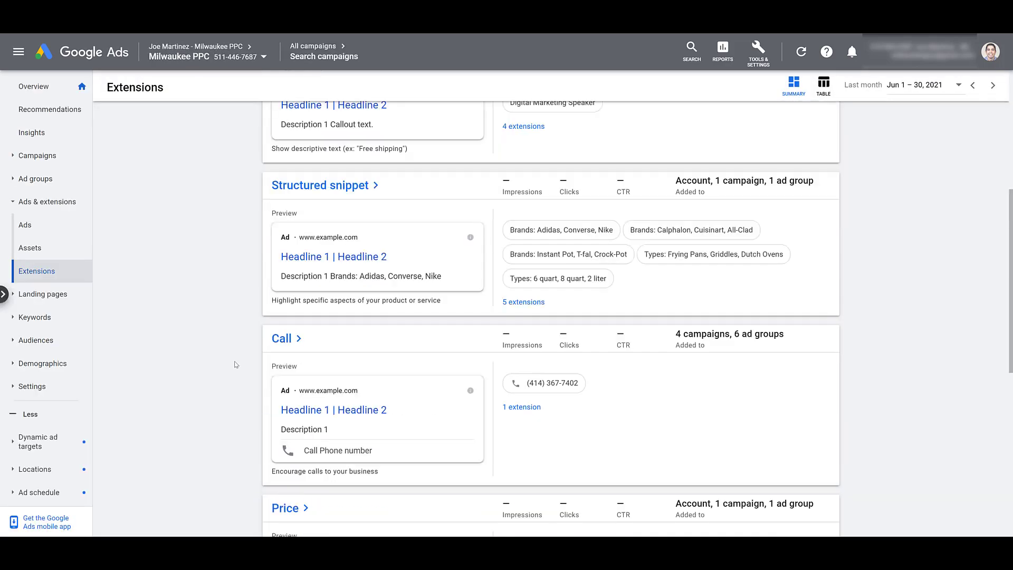
scroll(235, 364, "down", 4)
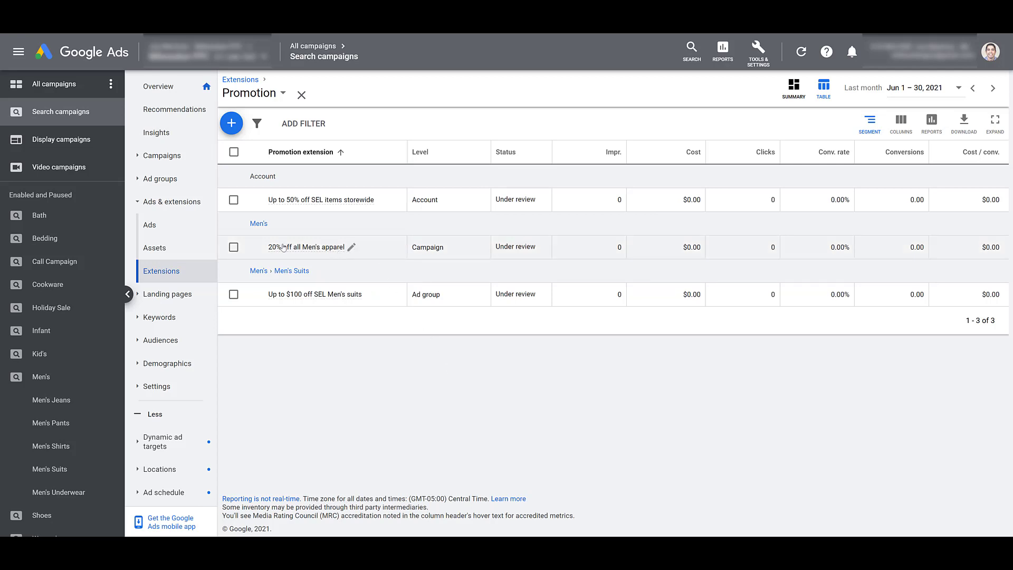
mouse_move(320, 248)
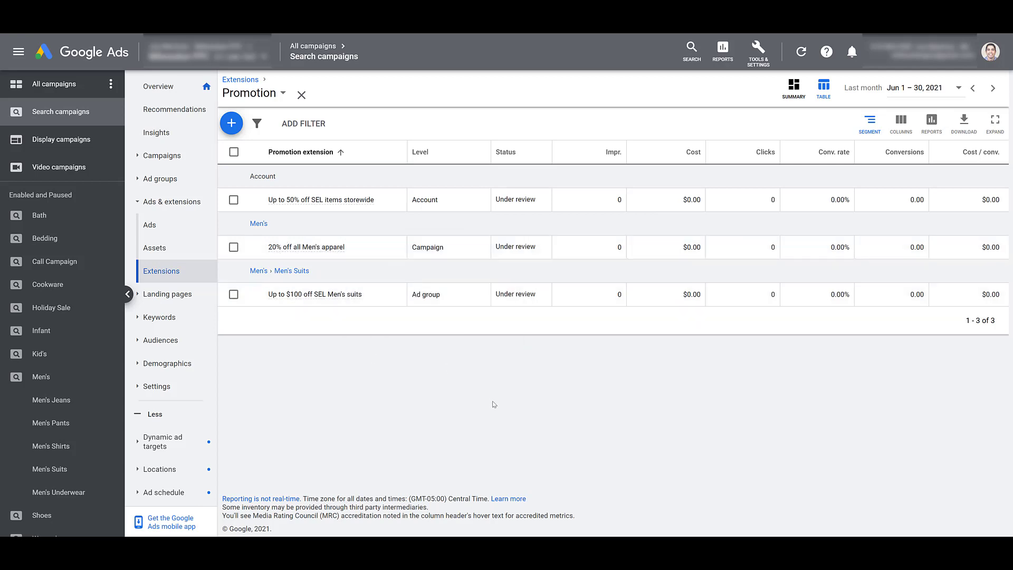